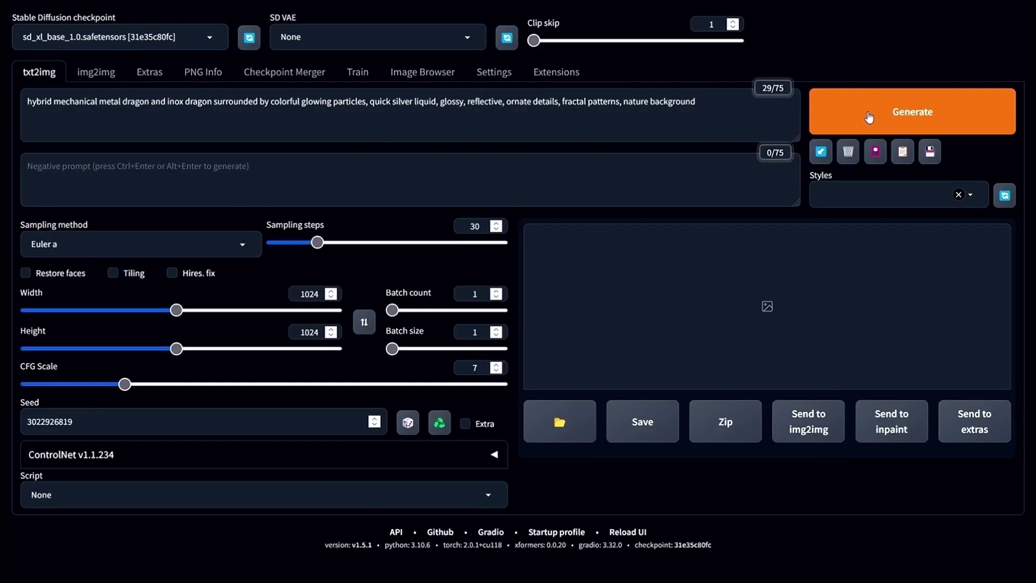
Generate the 1024×1024 silver metal dragon with sd_xl_base_1.0 and view it full screen.
key("ctrl+Return")
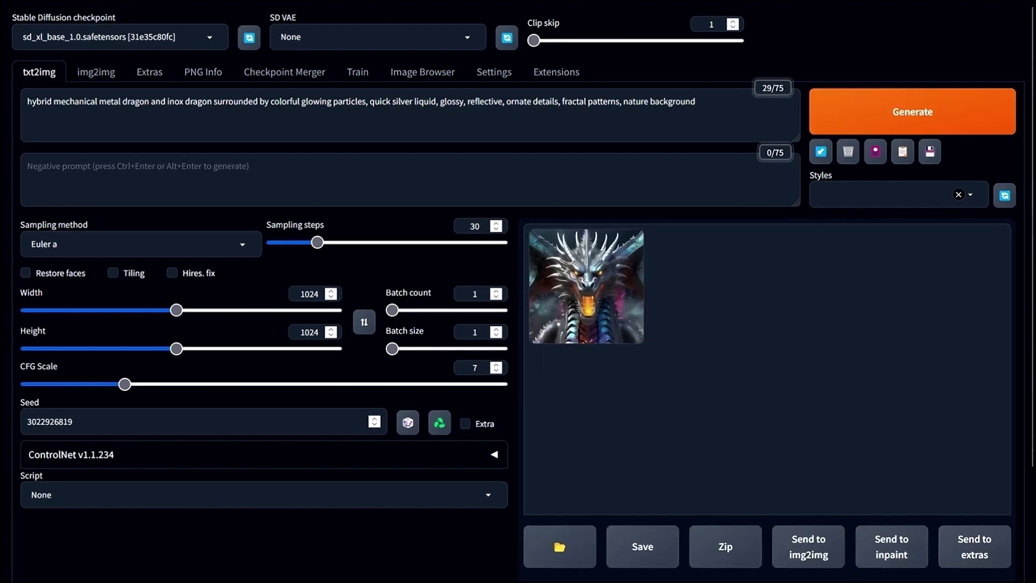
left_click(610, 286)
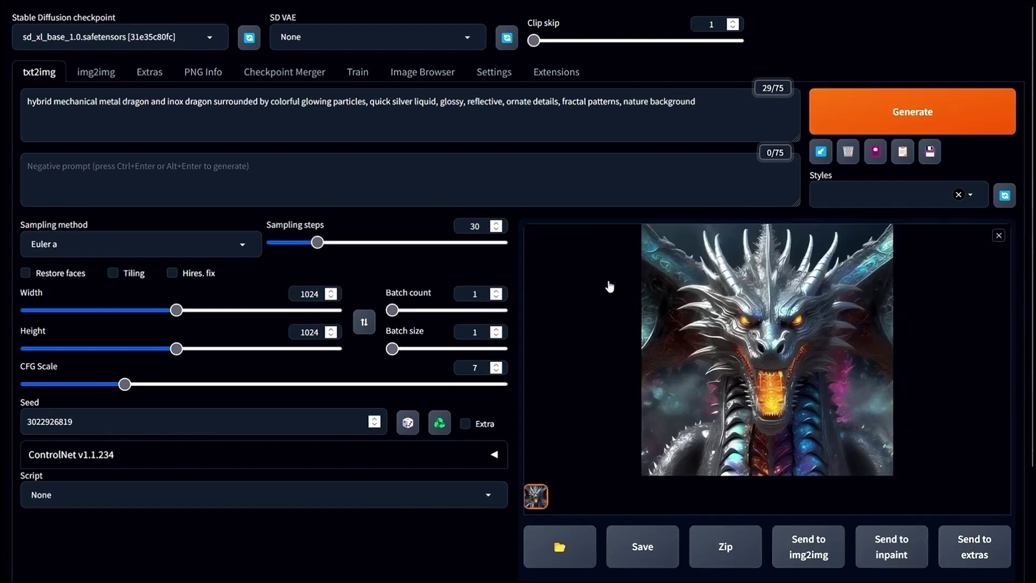
left_click(763, 308)
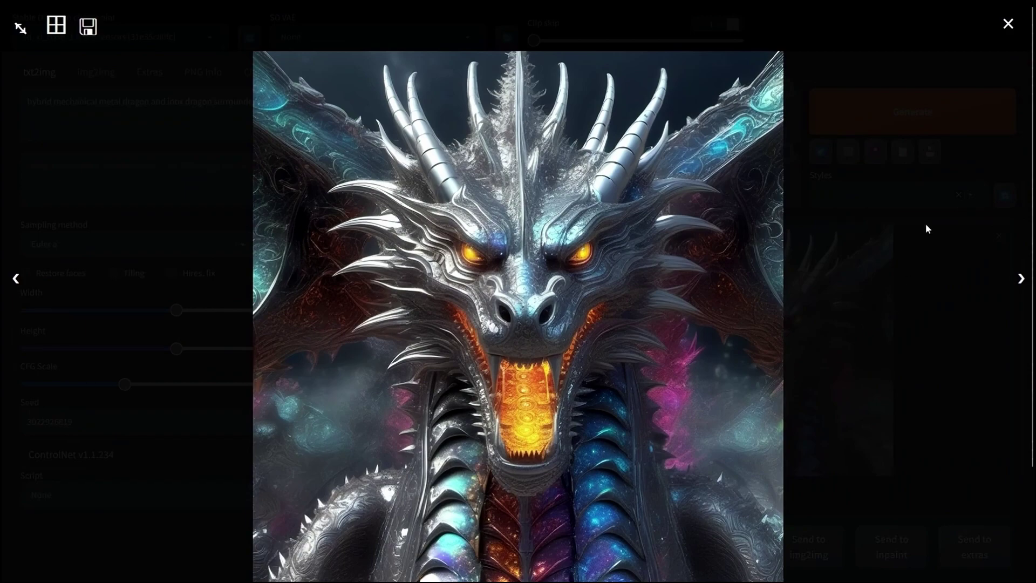
left_click(973, 46)
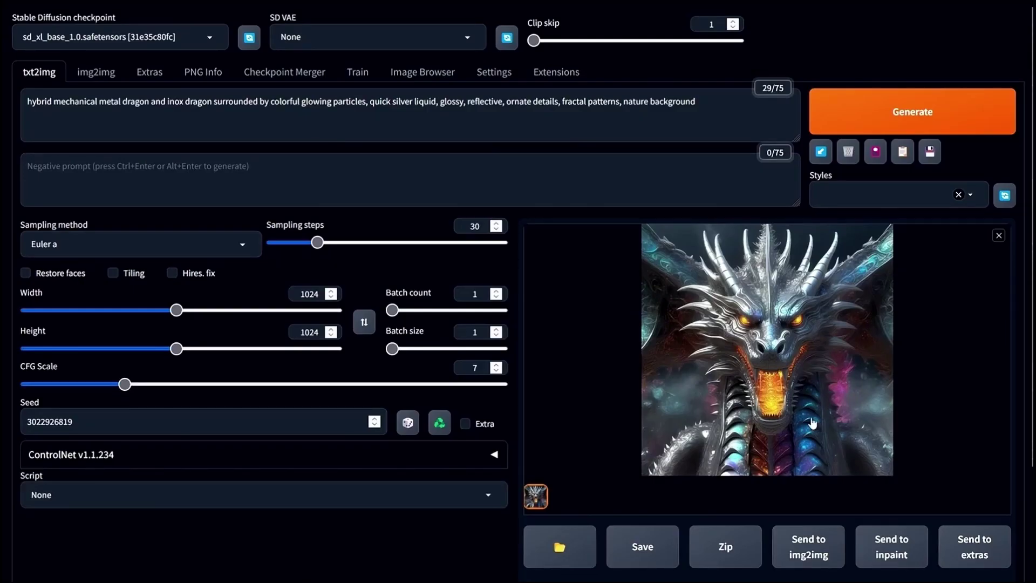
Refine the dragon in img2img using sd_xl_refiner_1.0, 20 sampling steps and 0.2 denoising, then view it.
left_click(814, 550)
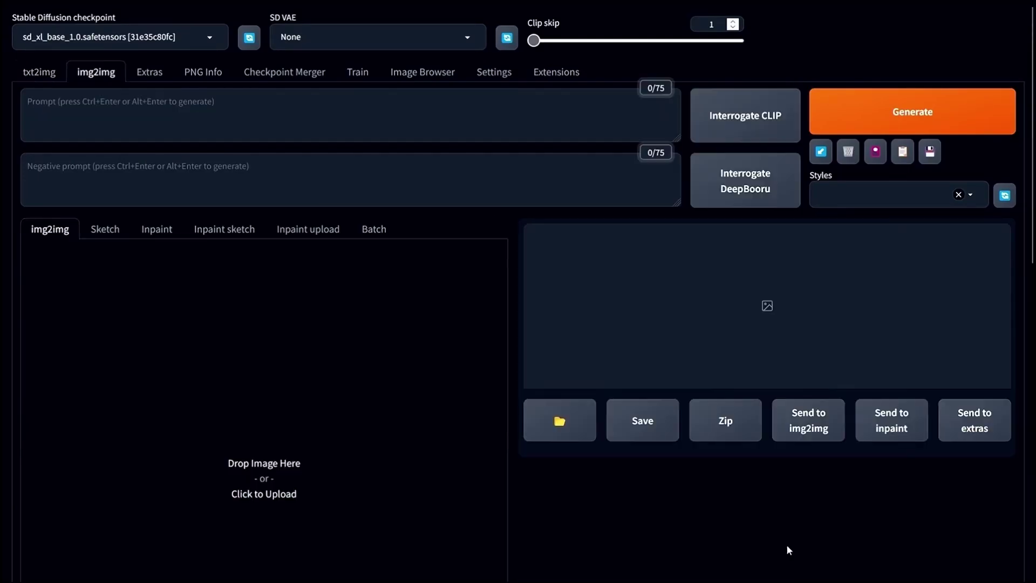
left_click(23, 37)
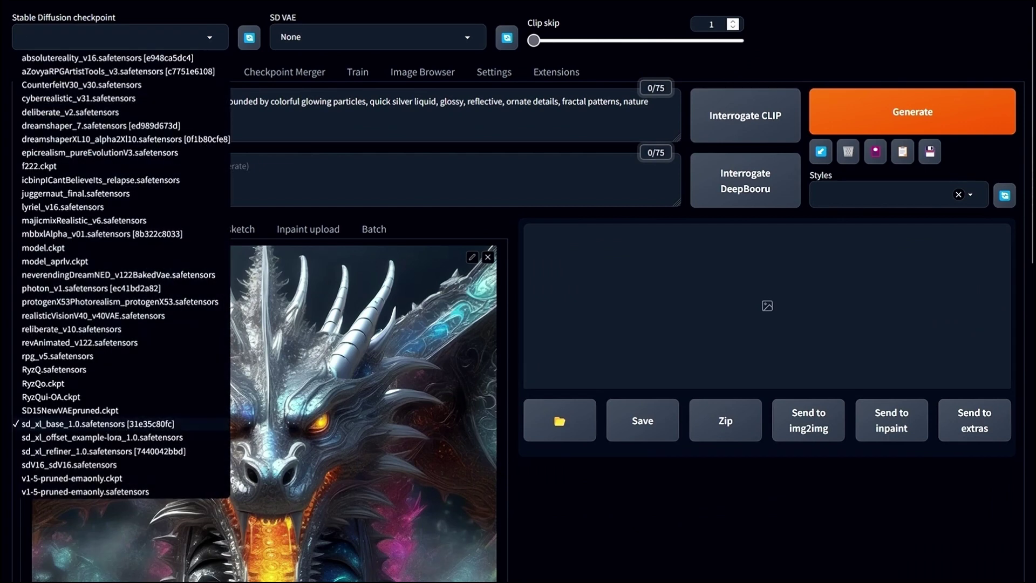
left_click(87, 451)
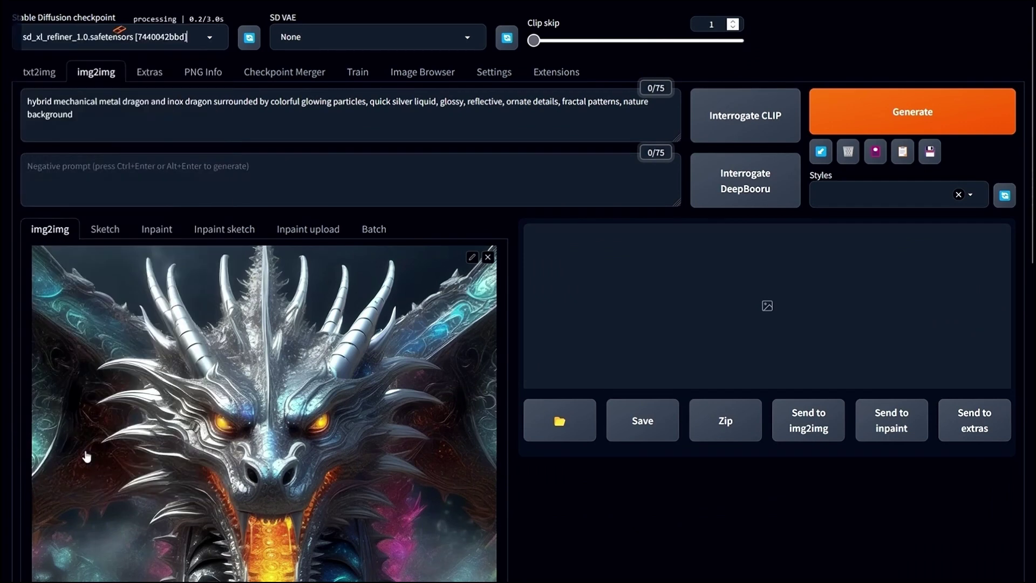
scroll(434, 216, "down", 10)
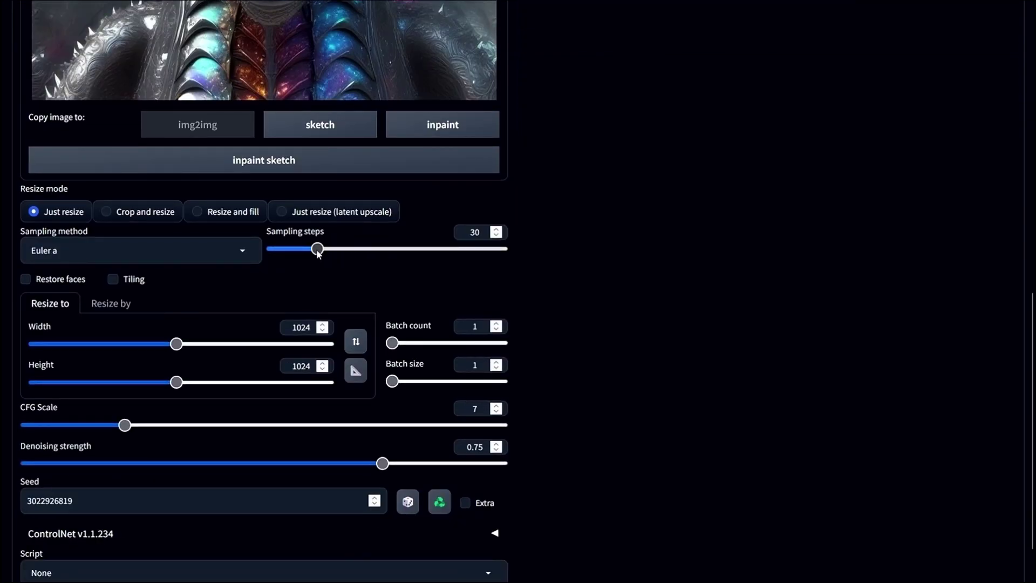
left_click_drag(318, 253, 304, 254)
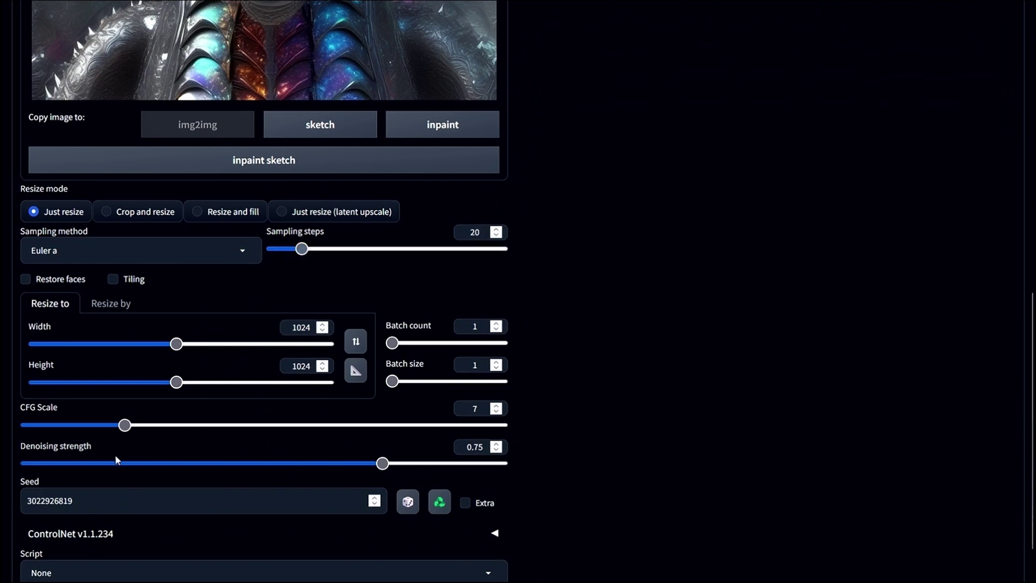
left_click_drag(162, 463, 123, 464)
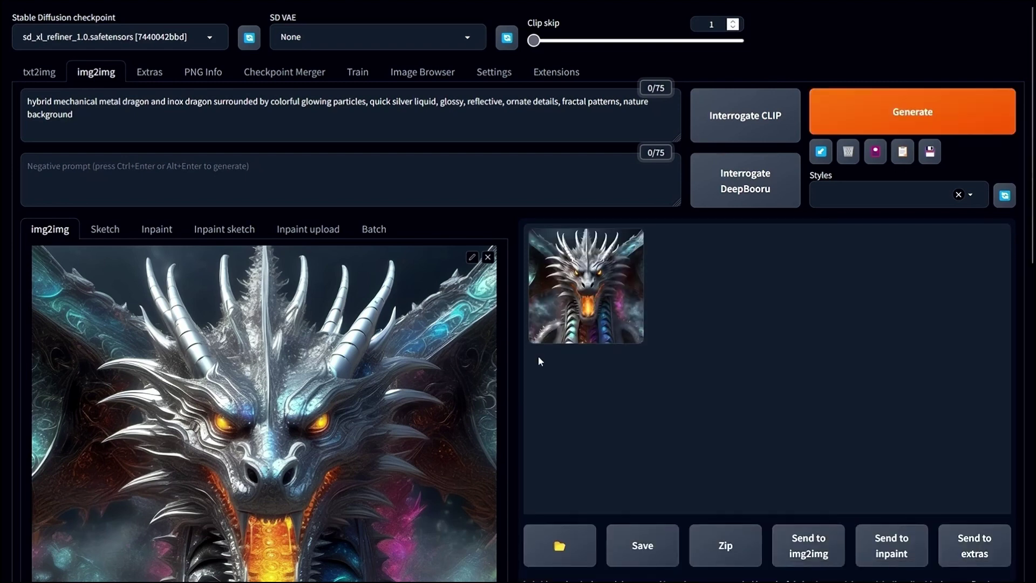
left_click(618, 289)
left_click(782, 305)
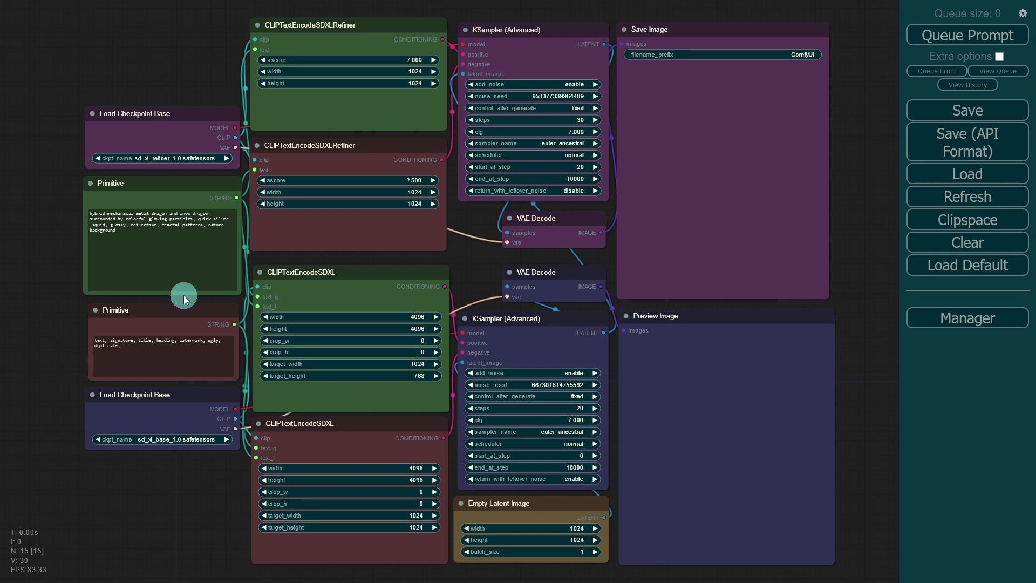
Zoom around the ComfyUI graph to inspect the sd_xl_base_1.0 and sd_xl_refiner_1.0 nodes.
scroll(183, 295, "up", 5)
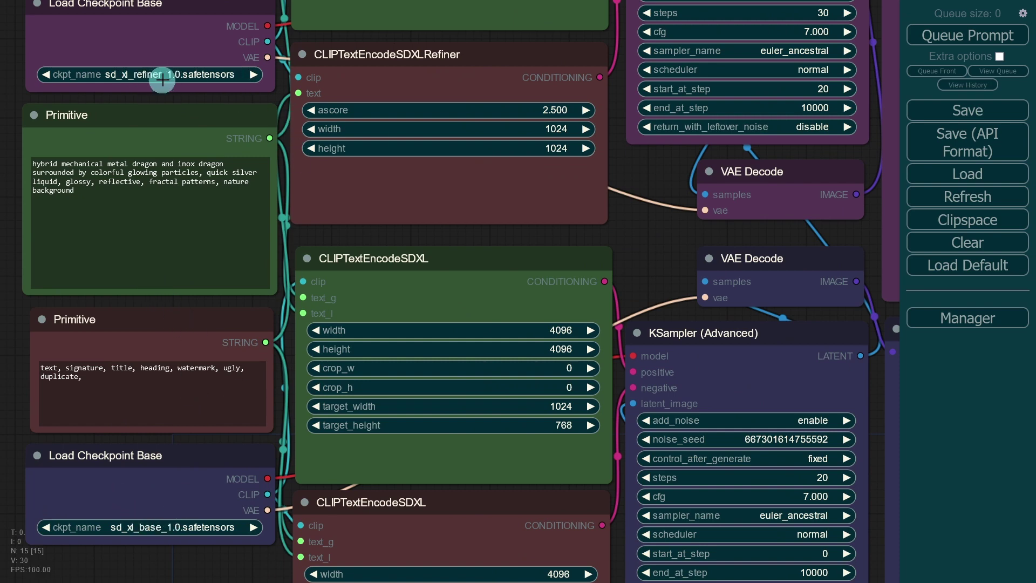
scroll(280, 294, "down", 5)
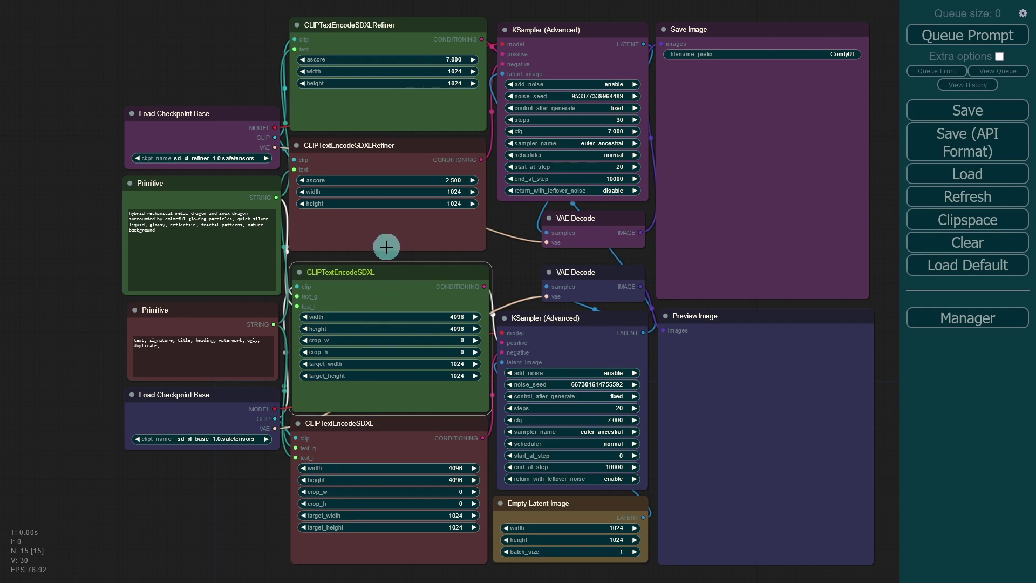
scroll(586, 397, "up", 8)
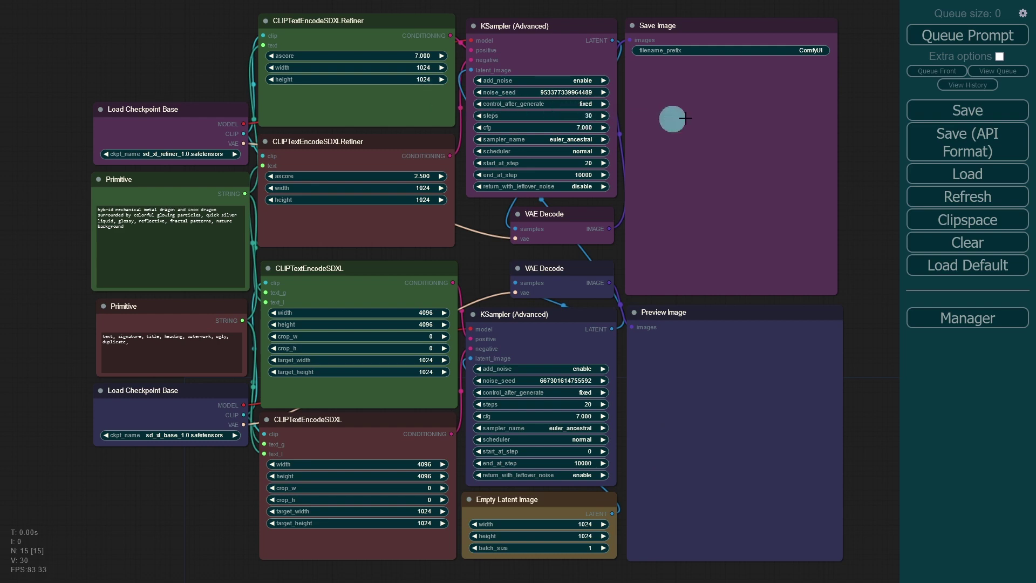
Queue the base-plus-refiner workflow and select the upper CLIPTextEncodeSDXLRefiner node.
left_click(924, 34)
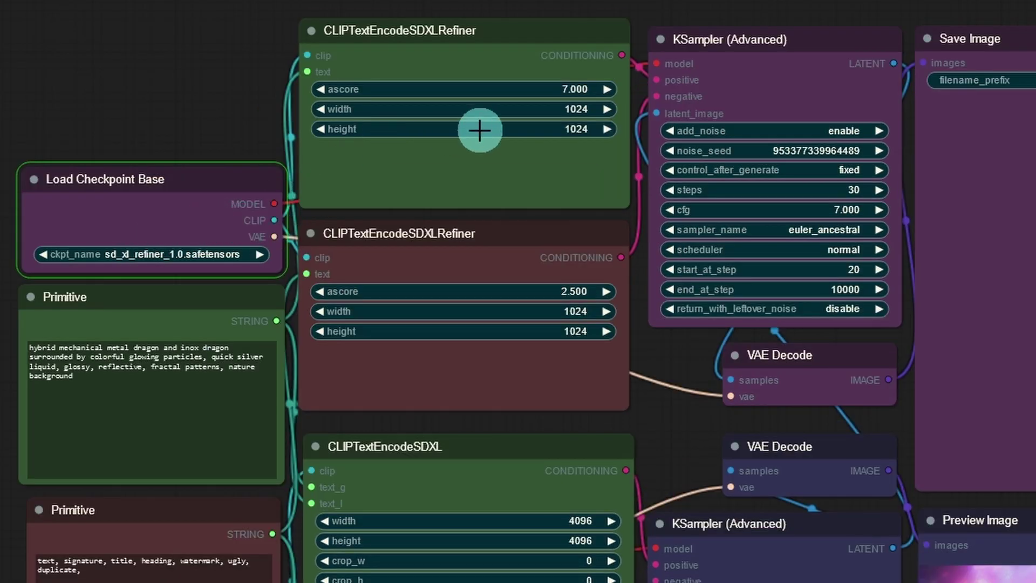
left_click(479, 135)
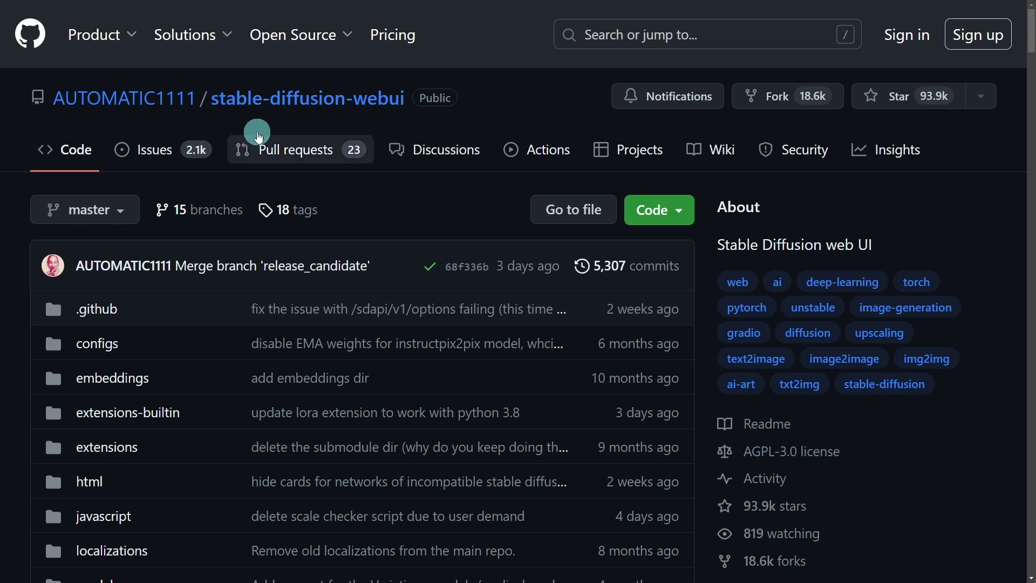
Scroll through the stable-diffusion-webui repo page, then switch to the ComfyUI repository tab.
scroll(962, 219, "down", 5)
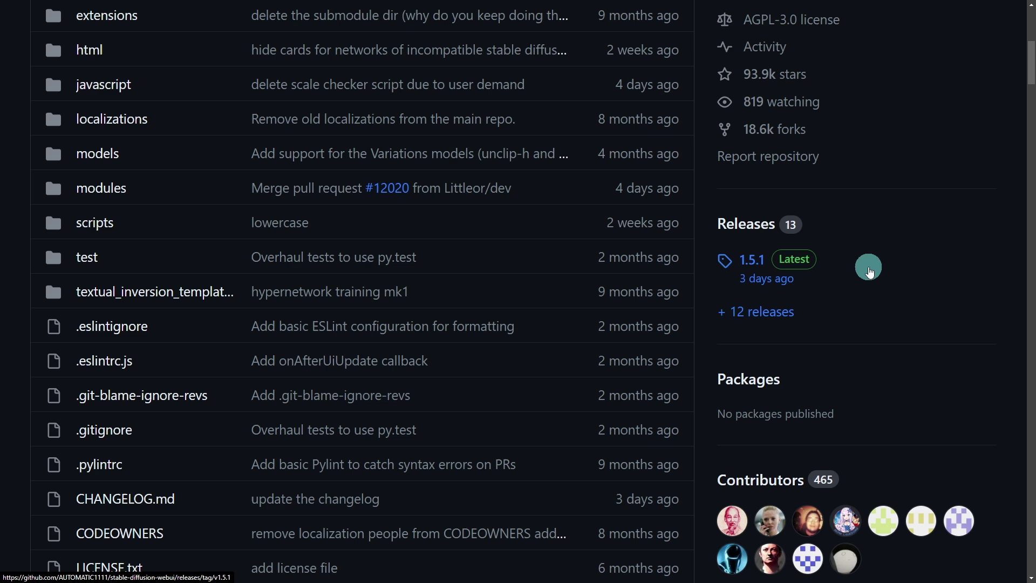
scroll(870, 271, "up", 8)
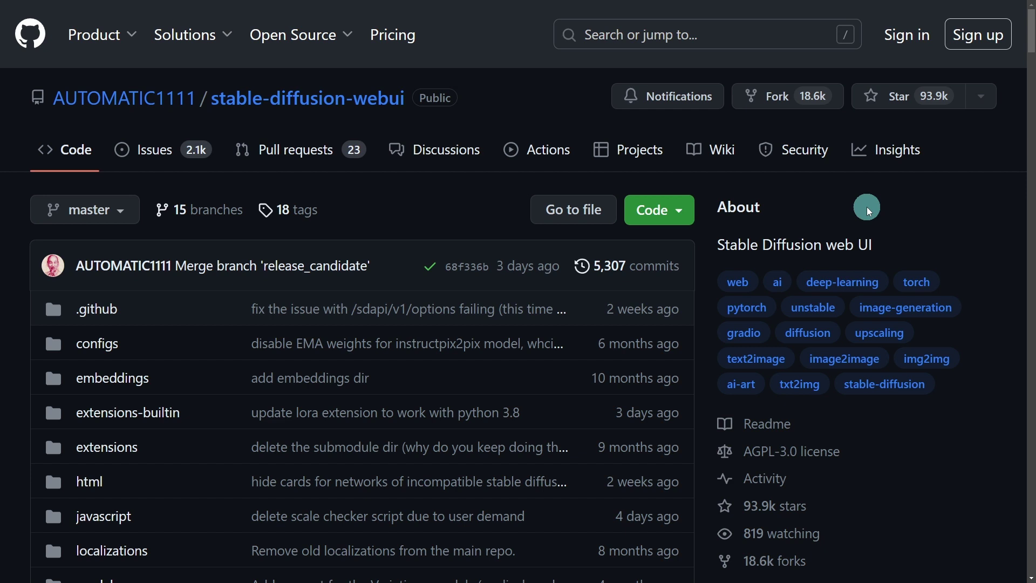
key("ctrl+Tab")
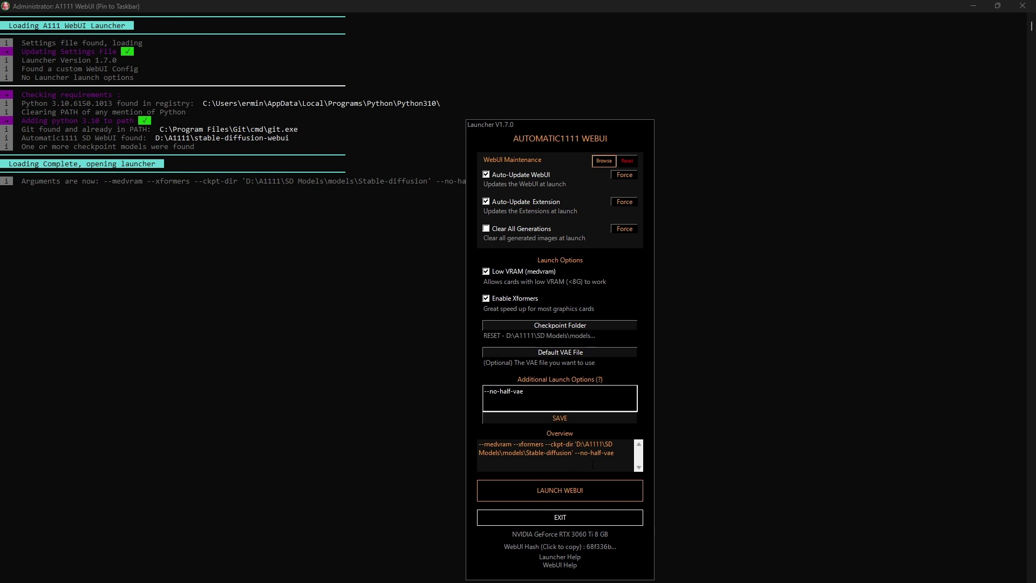
left_click_drag(543, 443, 479, 444)
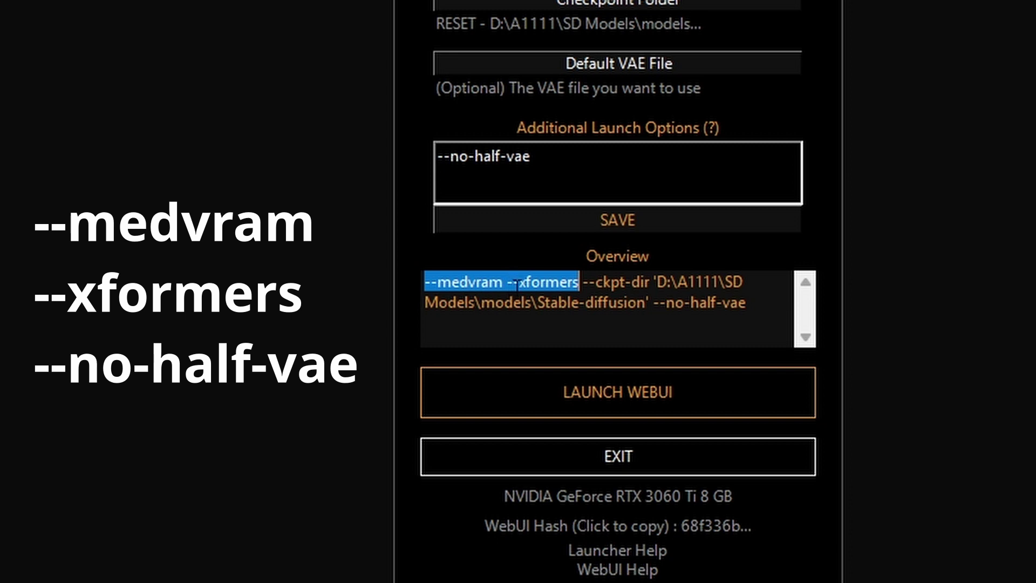
left_click_drag(653, 302, 767, 324)
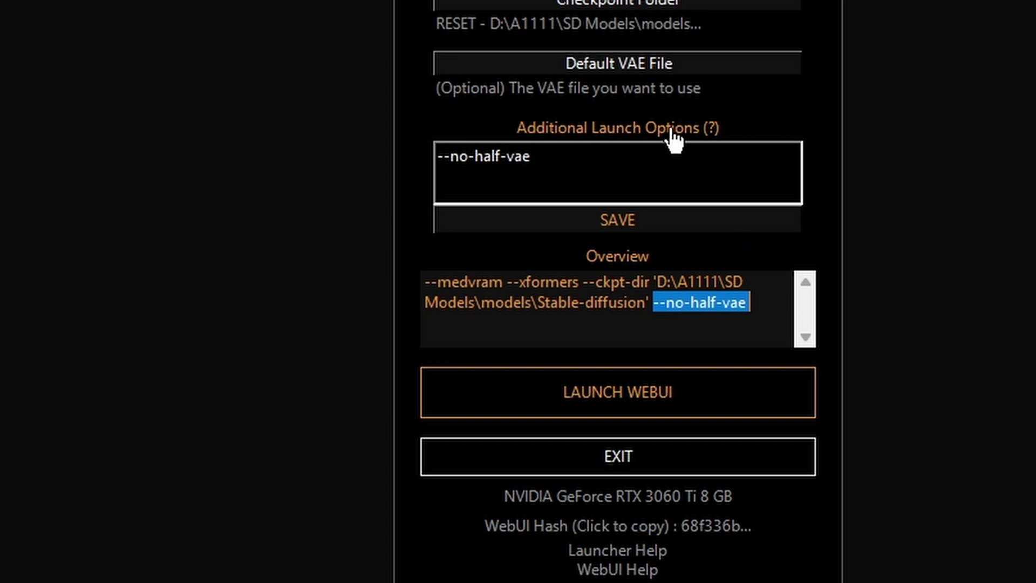
left_click(531, 156)
key("ctrl+a")
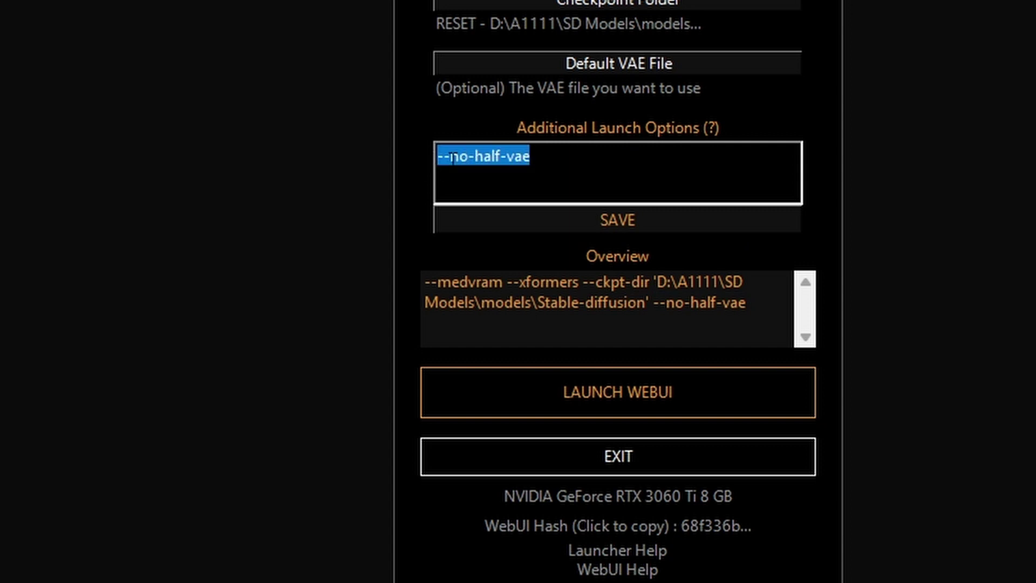
scroll(486, 280, "up", 6)
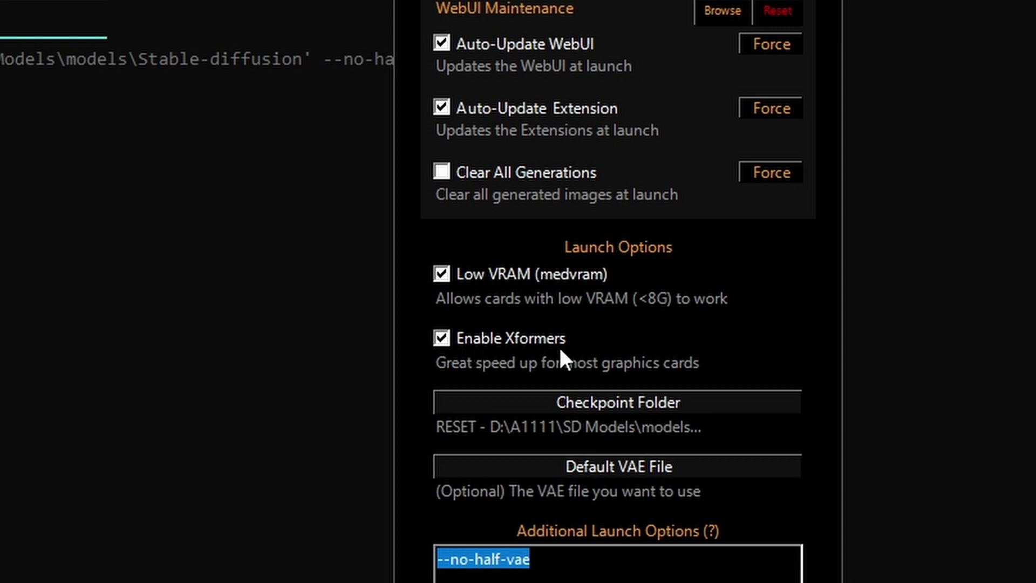
scroll(563, 288, "down", 6)
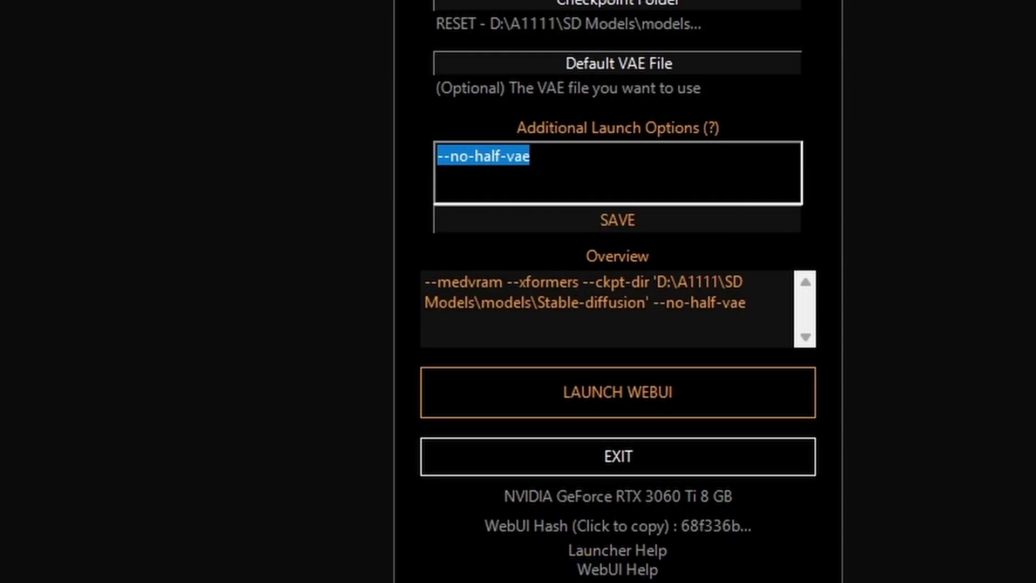
triple_click(518, 156)
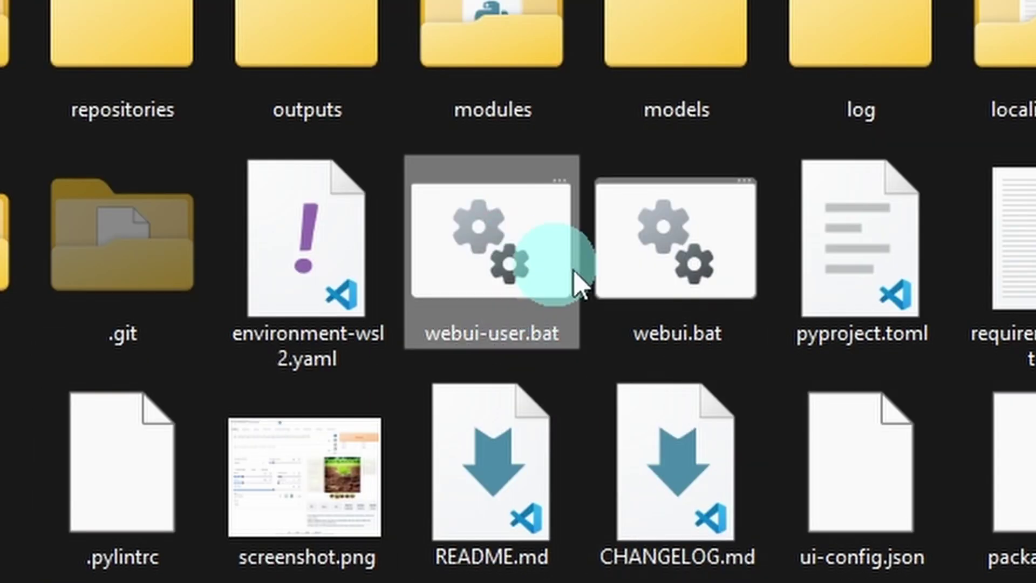
right_click(495, 260)
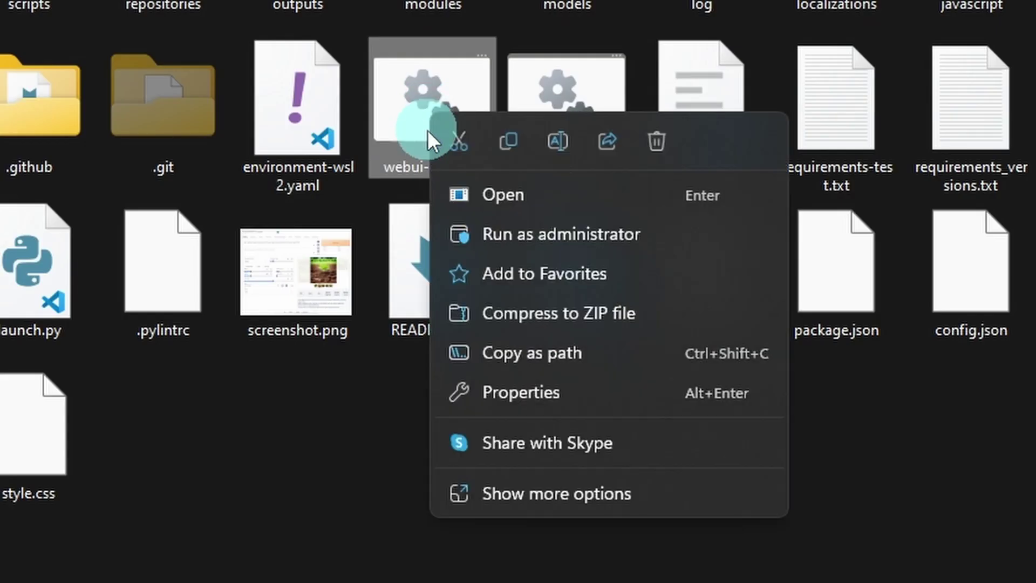
left_click(619, 491)
left_click(788, 108)
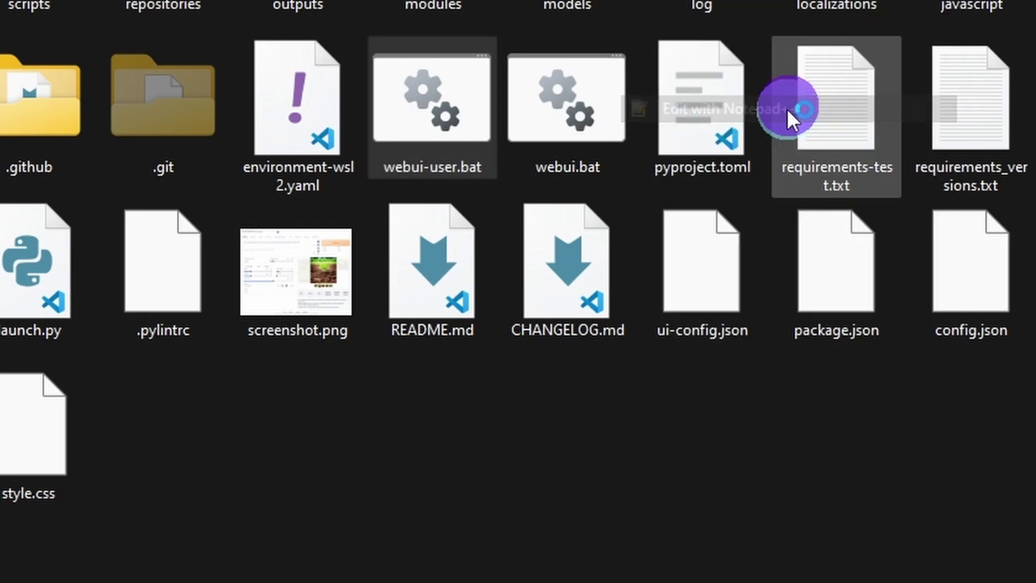
left_click_drag(296, 236, 504, 248)
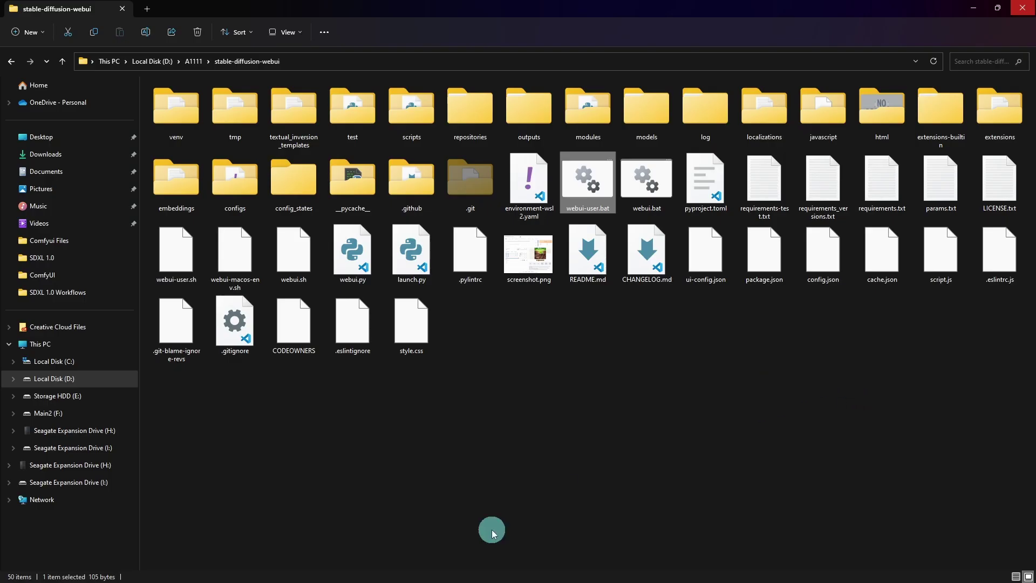
Generate the sugar-skull portrait with mbbXLAlpha_v01 and open the saved image full size.
left_click(453, 573)
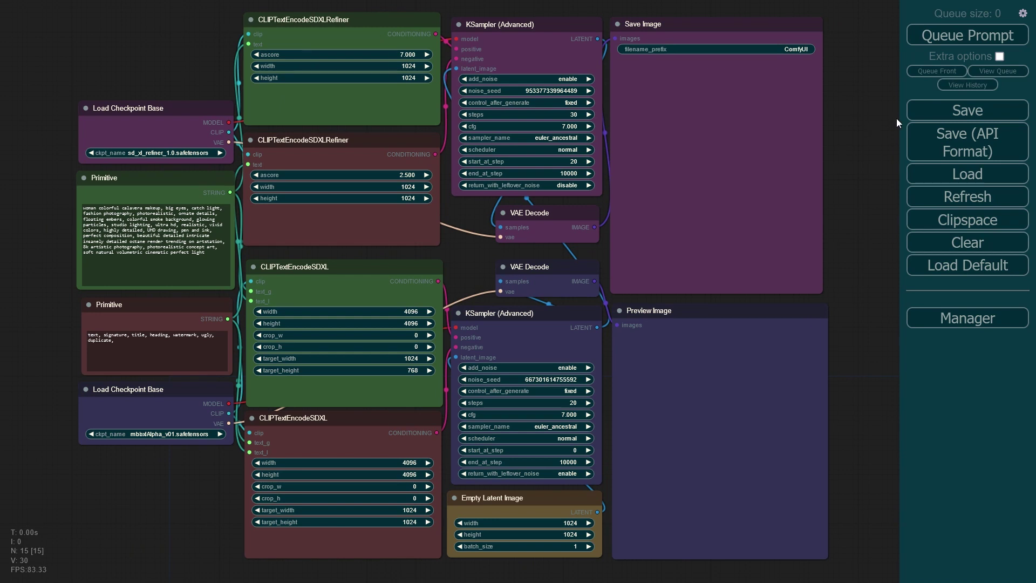
key("ctrl+Return")
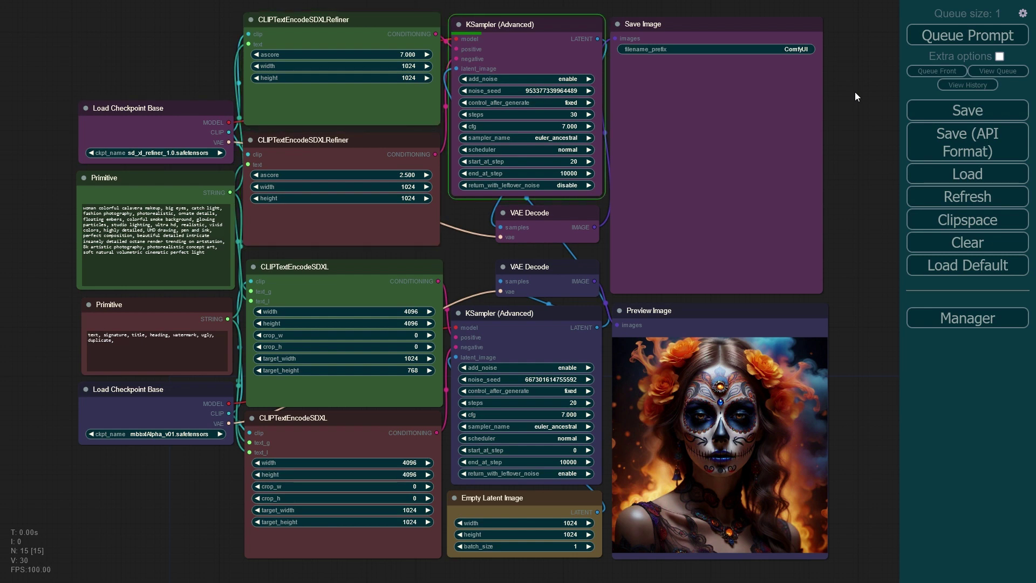
right_click(775, 142)
left_click(779, 156)
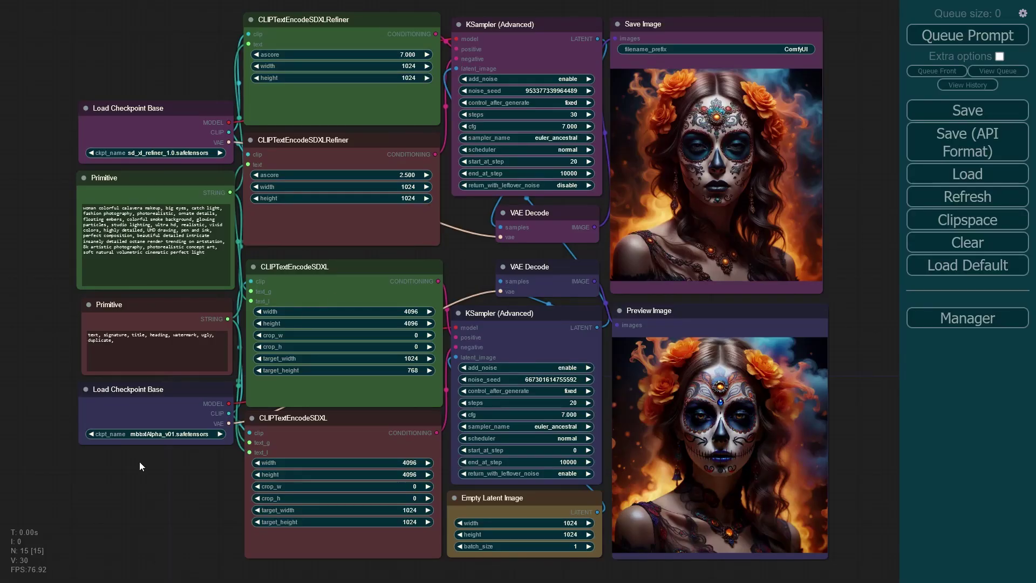
Switch the base checkpoint to dreamshaperXL10_alpha2Xl10 and queue a new portrait.
left_click(150, 435)
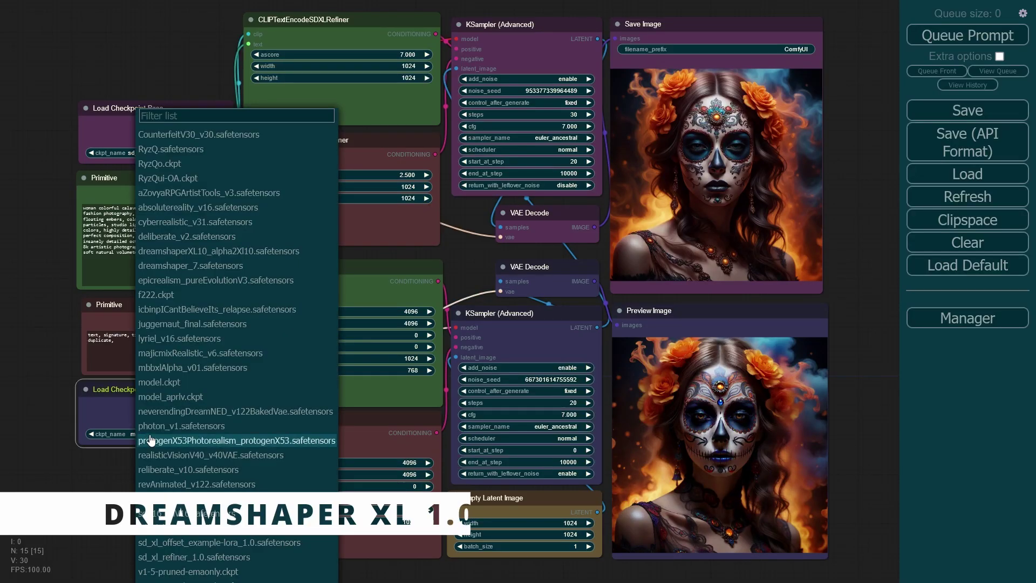
left_click(154, 251)
left_click(945, 38)
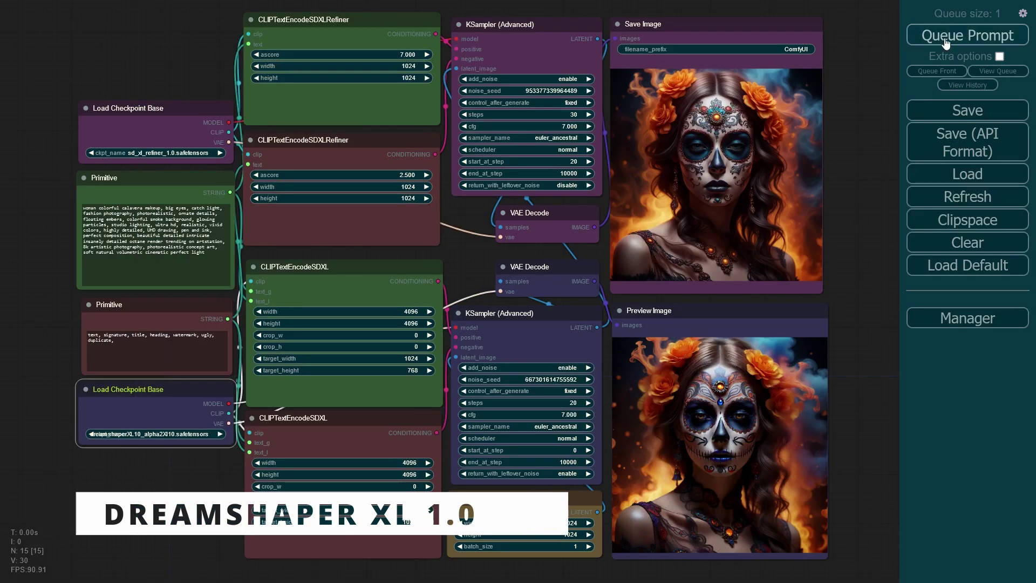